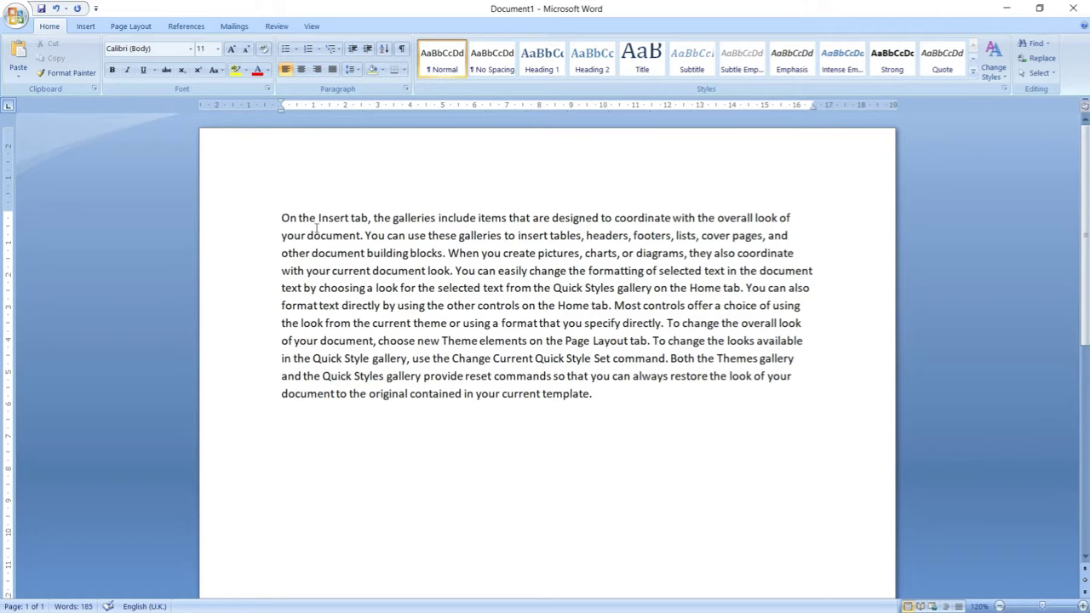
Justify the 185-word sample paragraph so its lines run evenly to both margins.
{"action": "left_click_drag", "start_coordinate": [267, 222], "coordinate": [271, 408]}
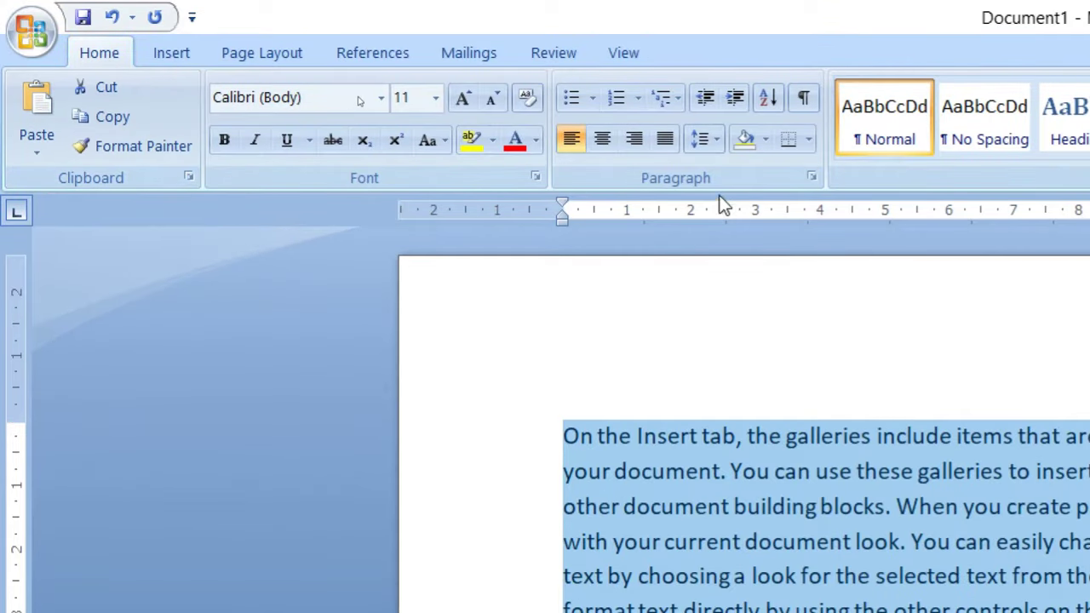
{"action": "left_click", "coordinate": [664, 139]}
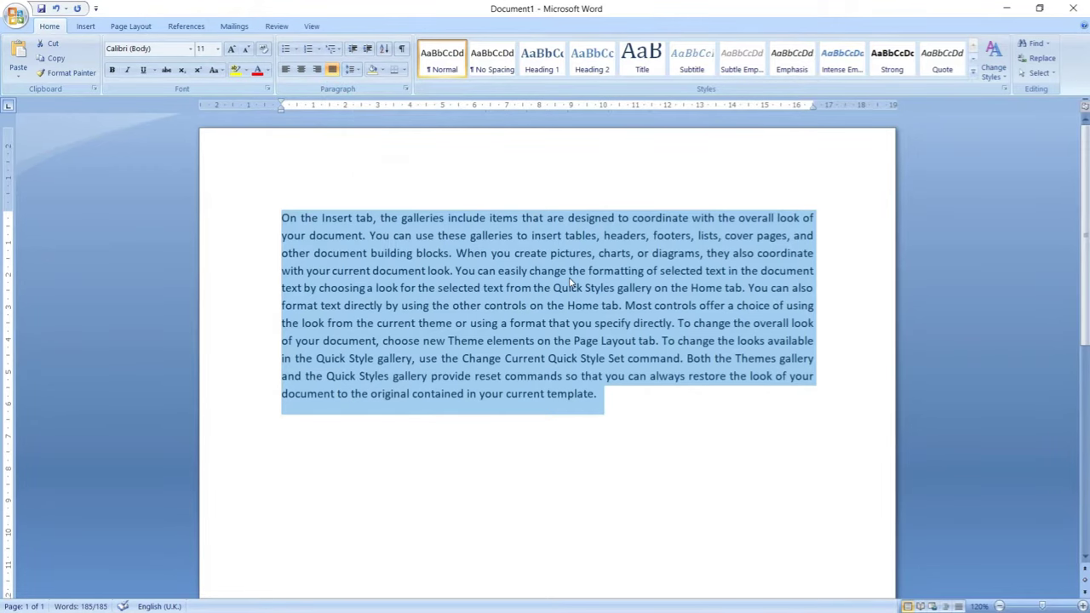
{"action": "left_click", "coordinate": [569, 271]}
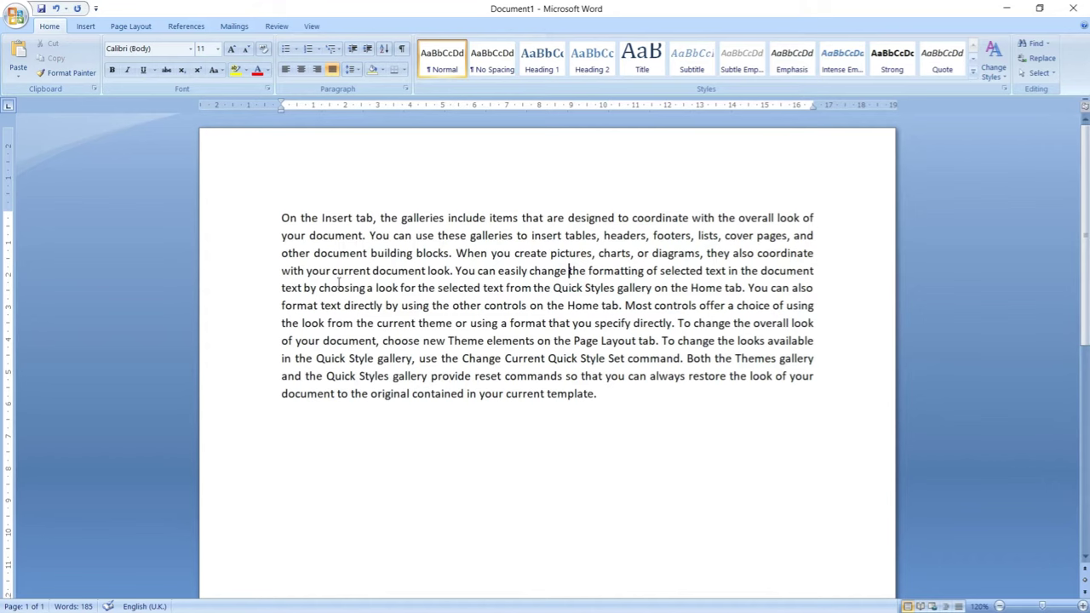
Apply a Dropped drop cap so the opening 'O' spans the paragraph's first three lines.
{"action": "left_click_drag", "start_coordinate": [263, 218], "coordinate": [261, 414]}
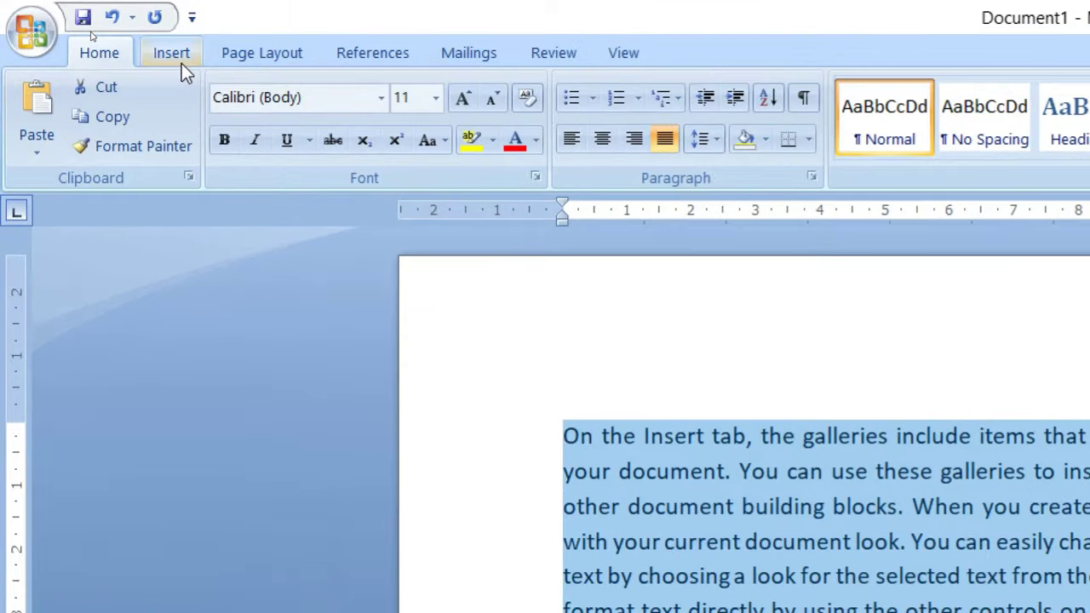
{"action": "left_click", "coordinate": [175, 57]}
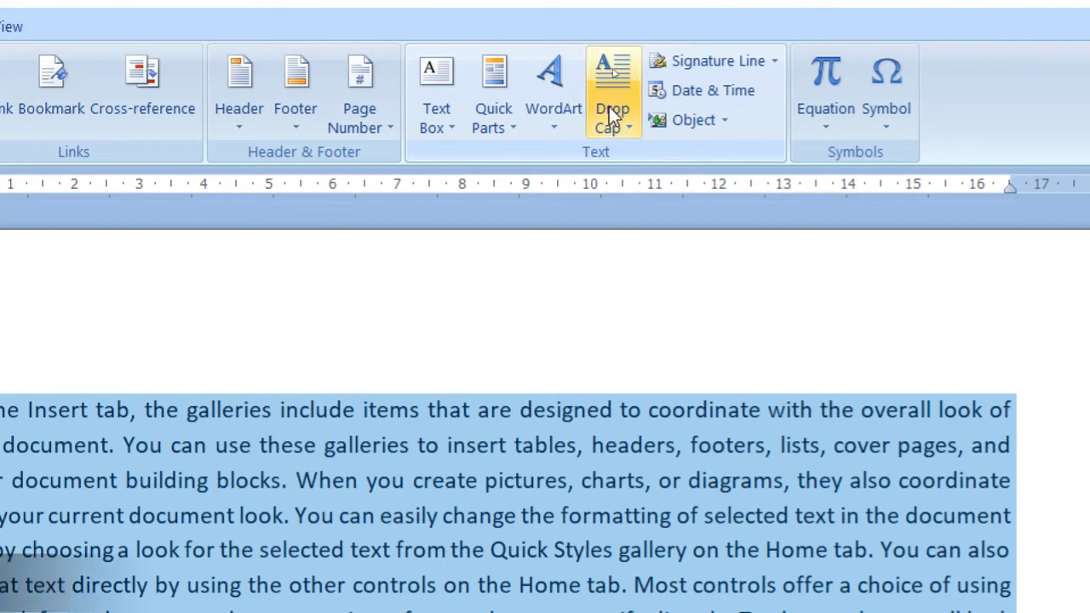
{"action": "left_click", "coordinate": [611, 128]}
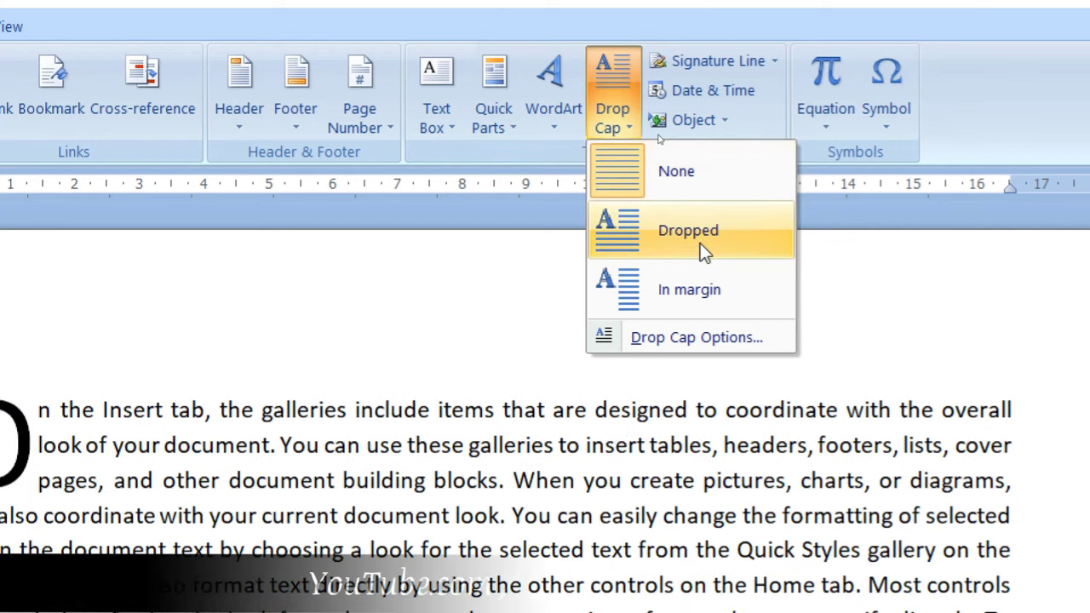
{"action": "left_click", "coordinate": [700, 243]}
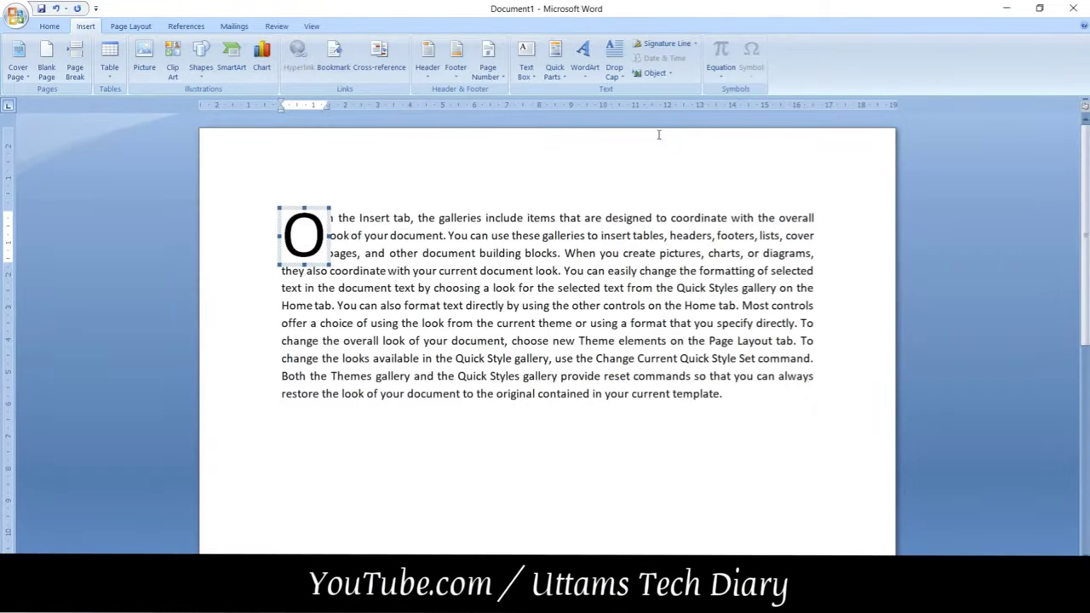
{"action": "left_click", "coordinate": [458, 252]}
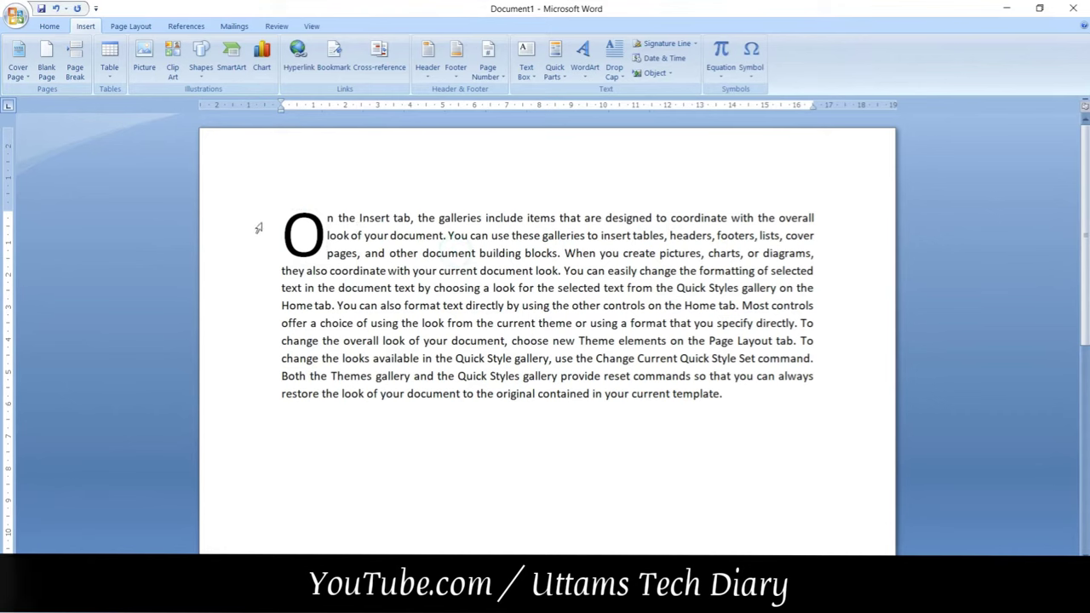
Open the Drop Cap Options dialog showing Dropped position, +Body font, 3 lines, 0 cm distance.
{"action": "left_click_drag", "start_coordinate": [261, 224], "coordinate": [261, 390]}
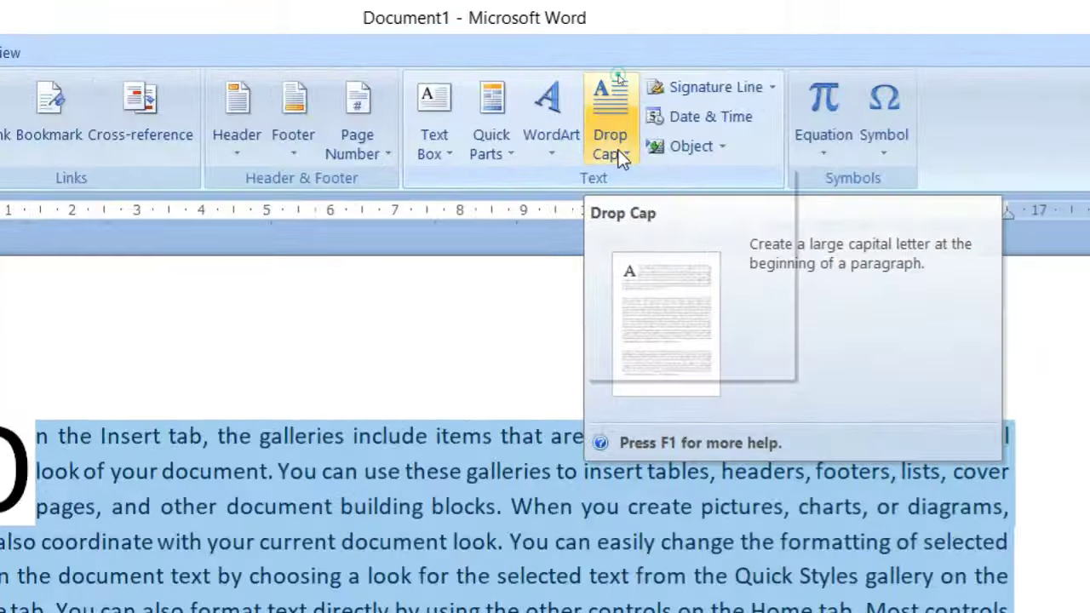
{"action": "left_click", "coordinate": [619, 126]}
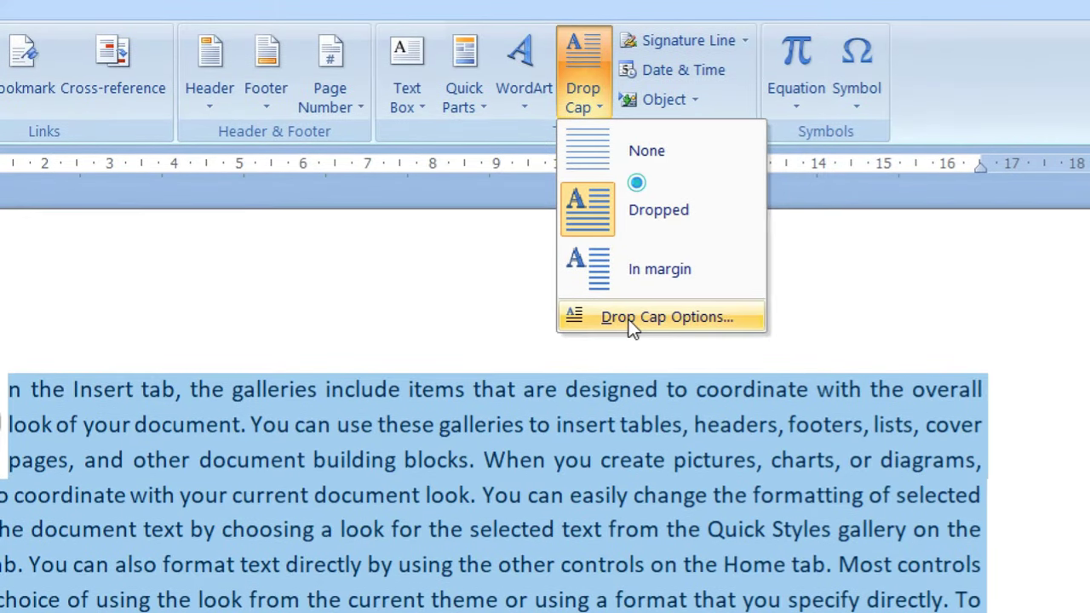
{"action": "left_click", "coordinate": [629, 307]}
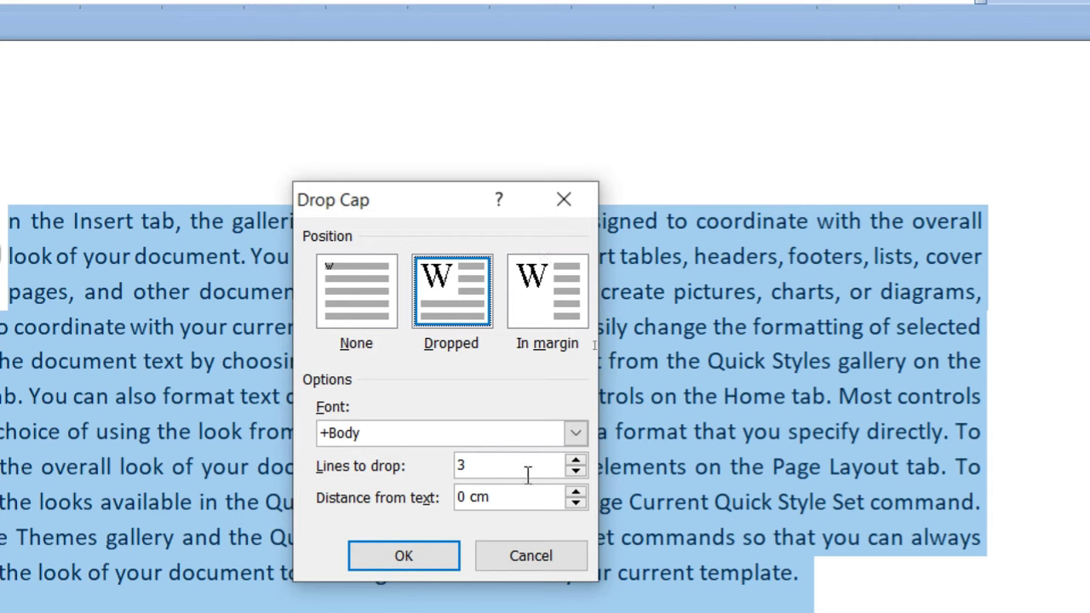
Set Lines to drop to 5 in the Drop Cap dialog and apply it.
{"action": "left_click", "coordinate": [577, 460]}
{"action": "left_click", "coordinate": [576, 460]}
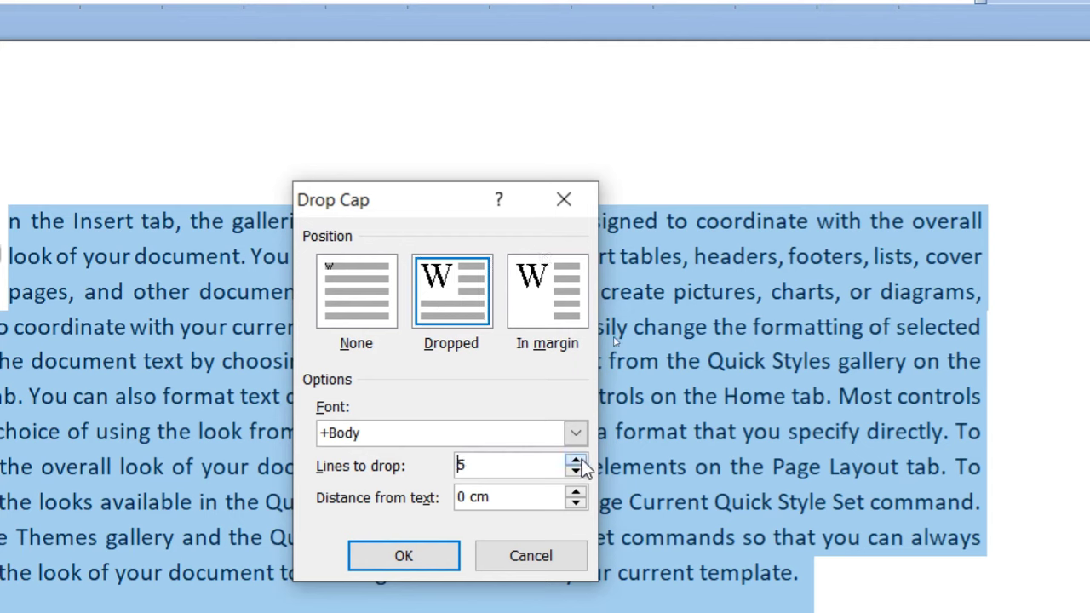
{"action": "left_click", "coordinate": [576, 462]}
{"action": "left_click", "coordinate": [577, 462]}
{"action": "left_click", "coordinate": [576, 463]}
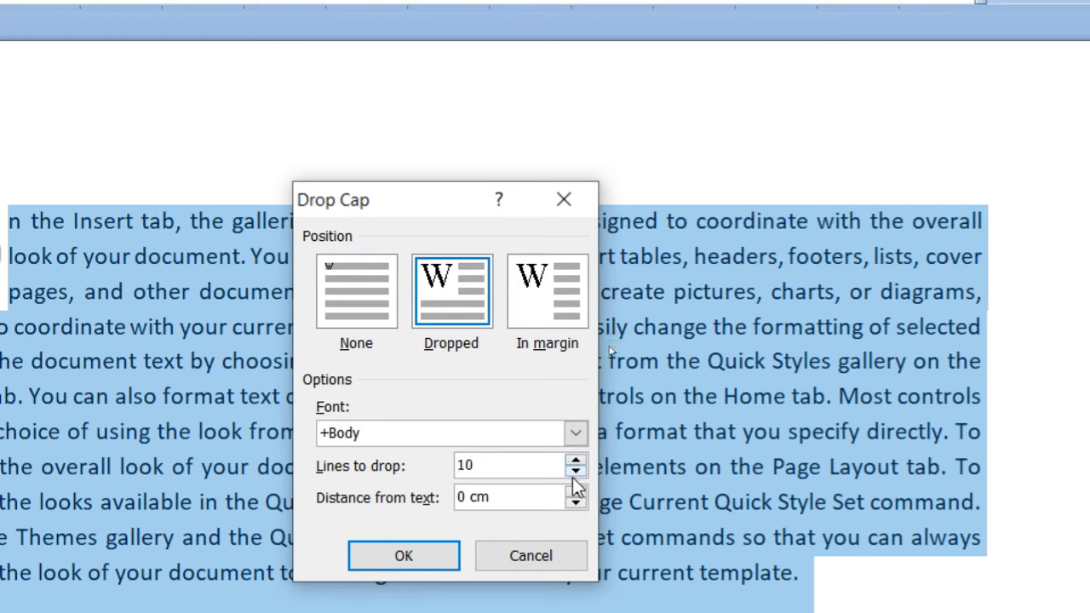
{"action": "left_click", "coordinate": [576, 472]}
{"action": "left_click", "coordinate": [576, 471]}
{"action": "left_click", "coordinate": [577, 465]}
{"action": "left_click", "coordinate": [576, 465]}
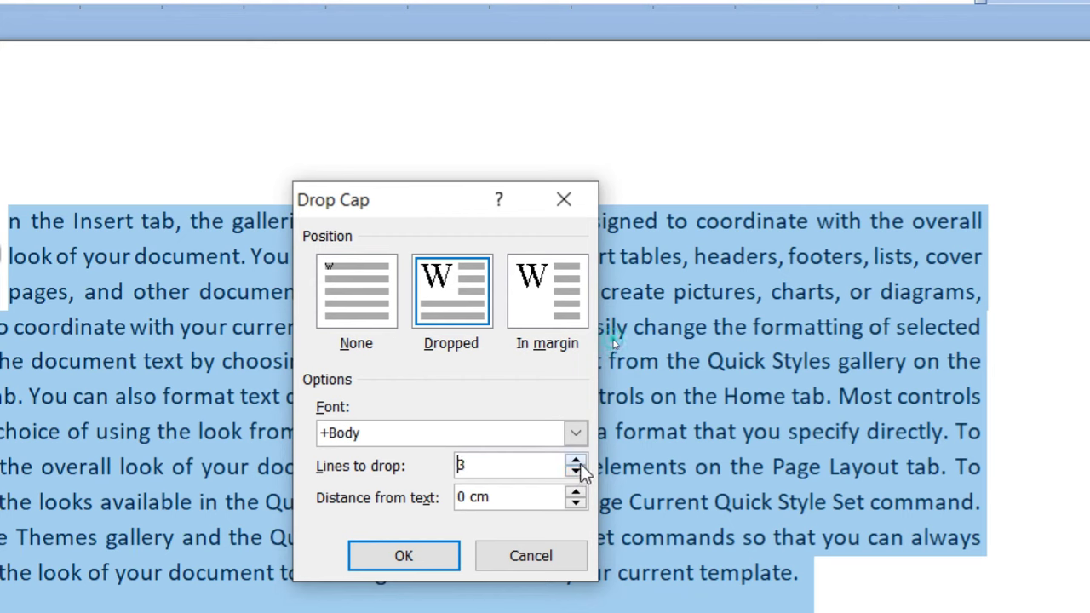
{"action": "left_click", "coordinate": [576, 465]}
{"action": "left_click", "coordinate": [576, 465]}
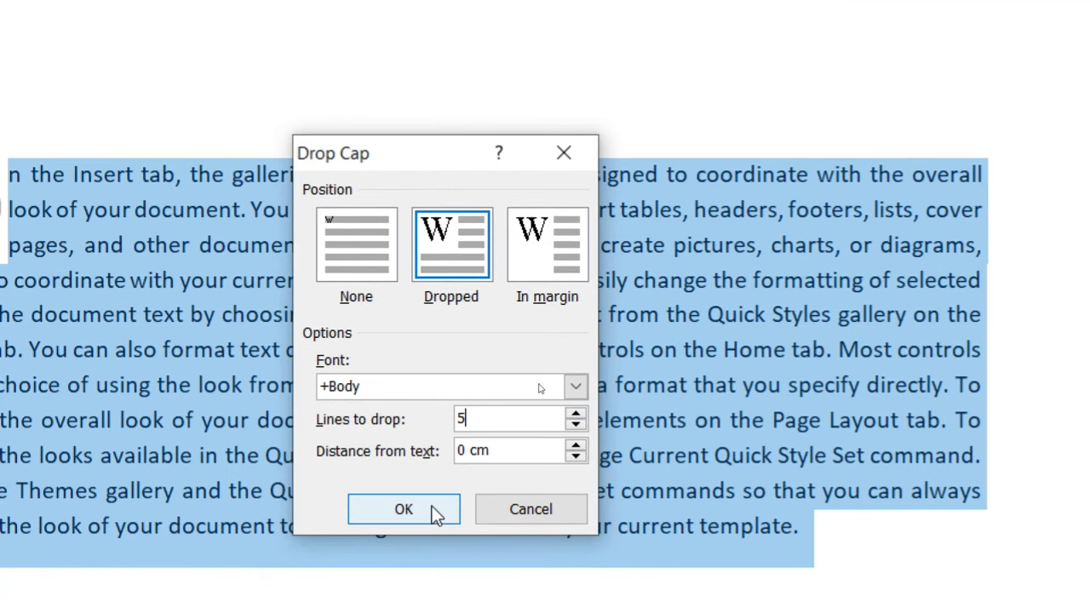
{"action": "left_click", "coordinate": [432, 506]}
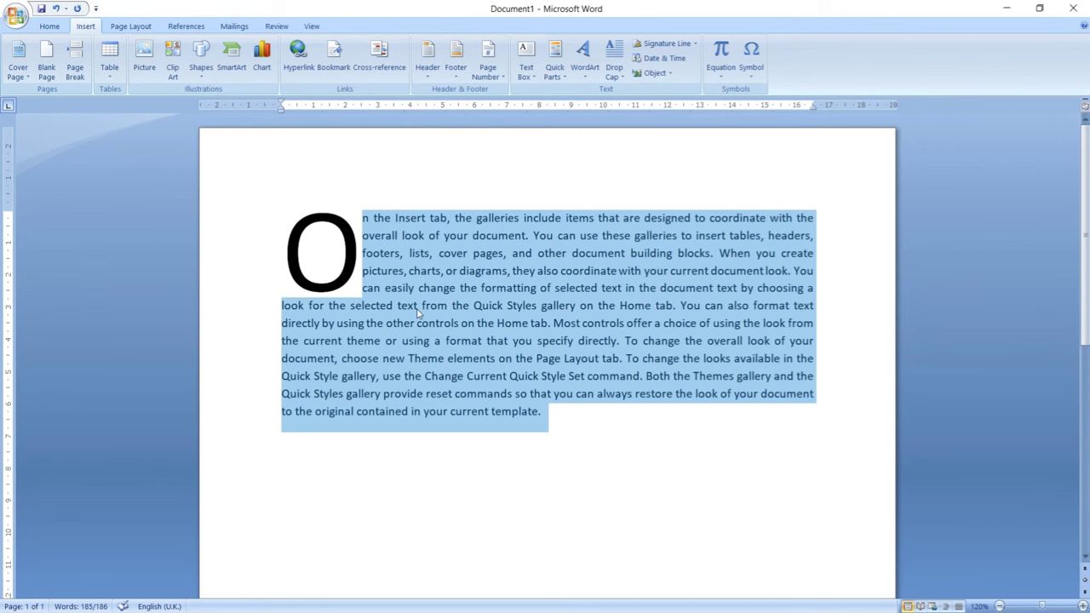
Deselect the text and place the cursor at the paragraph's end to review the five-line 'O'.
{"action": "left_click", "coordinate": [454, 294]}
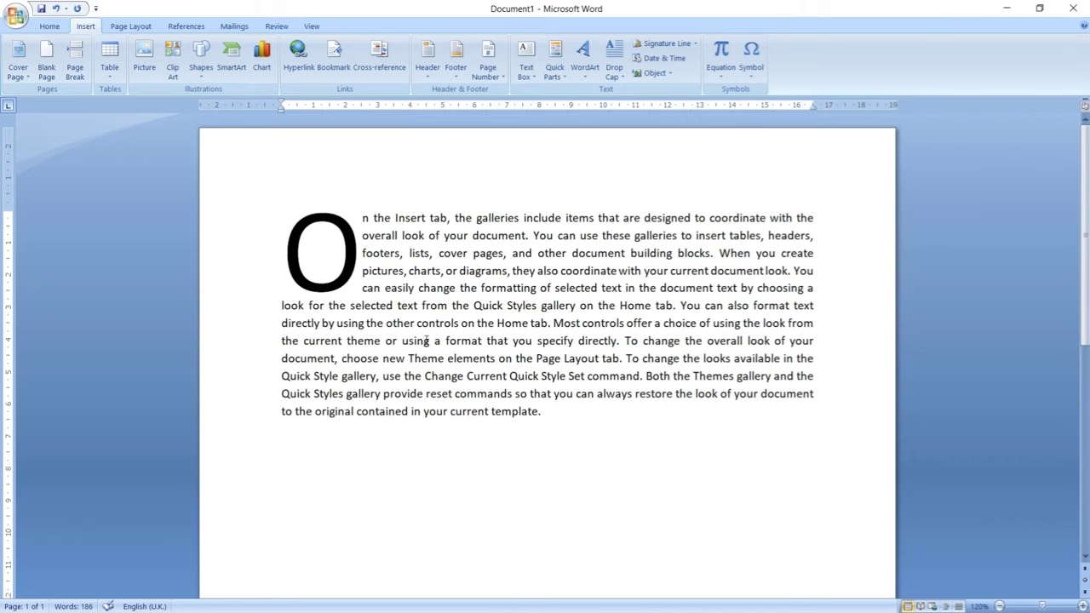
{"action": "left_click", "coordinate": [547, 405]}
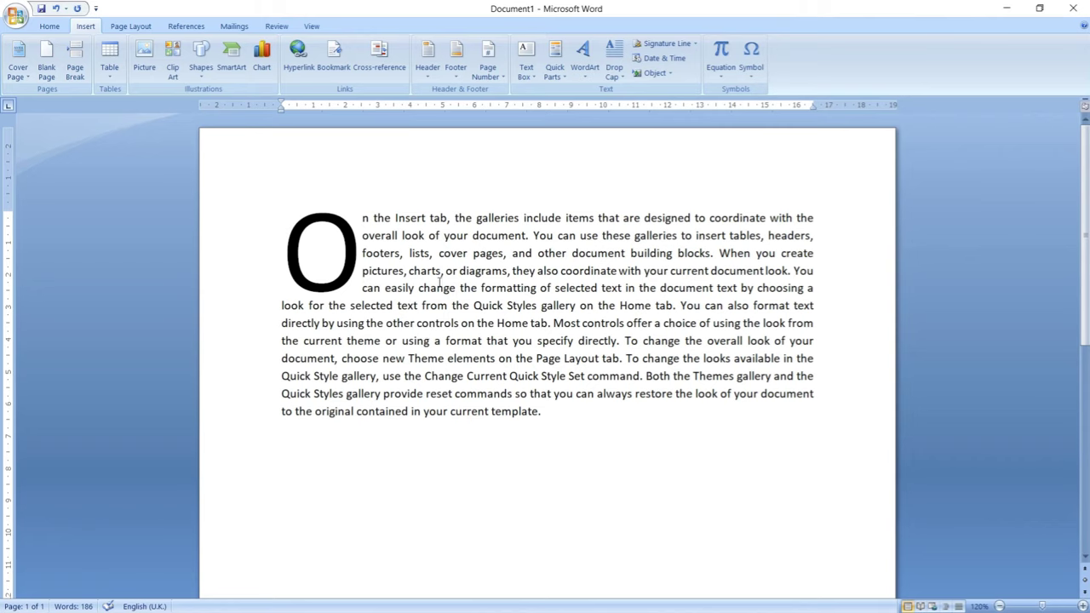